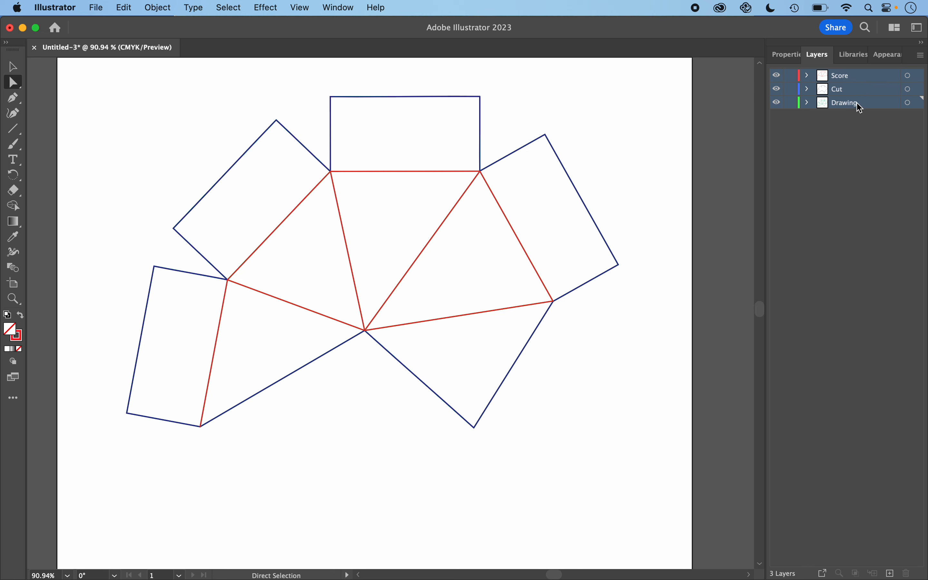
Duplicate the Score, Cut and Drawing layers and rename the copies Score Curve, Cut Curve and Drawing Curve
left_click(874, 109)
left_click_drag(889, 565, 891, 573)
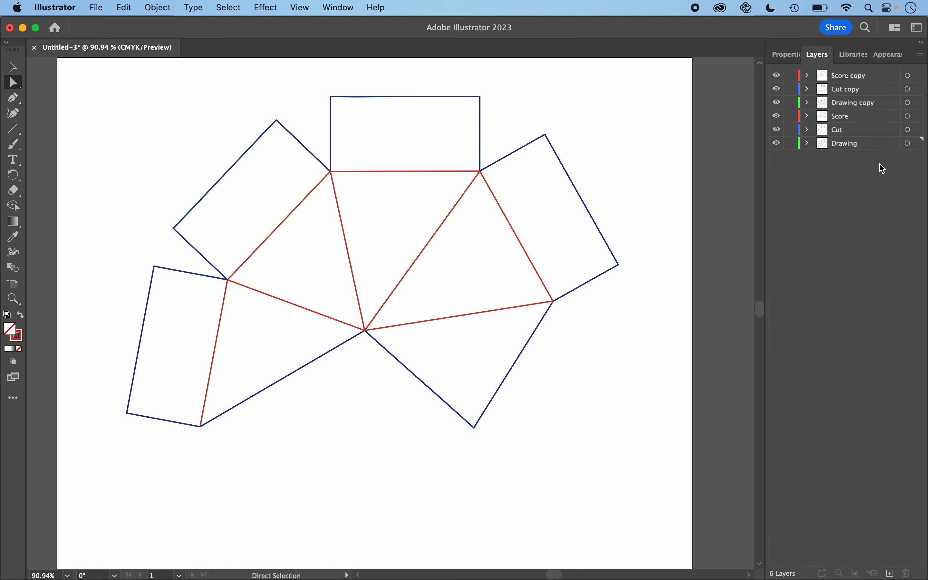
double_click(873, 102)
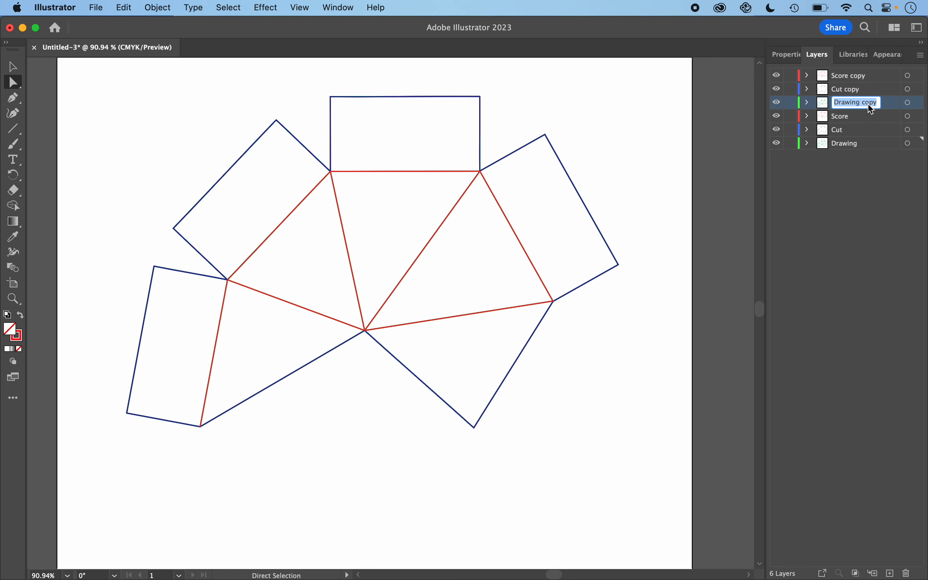
left_click(880, 103)
type("Curve")
left_click(859, 90)
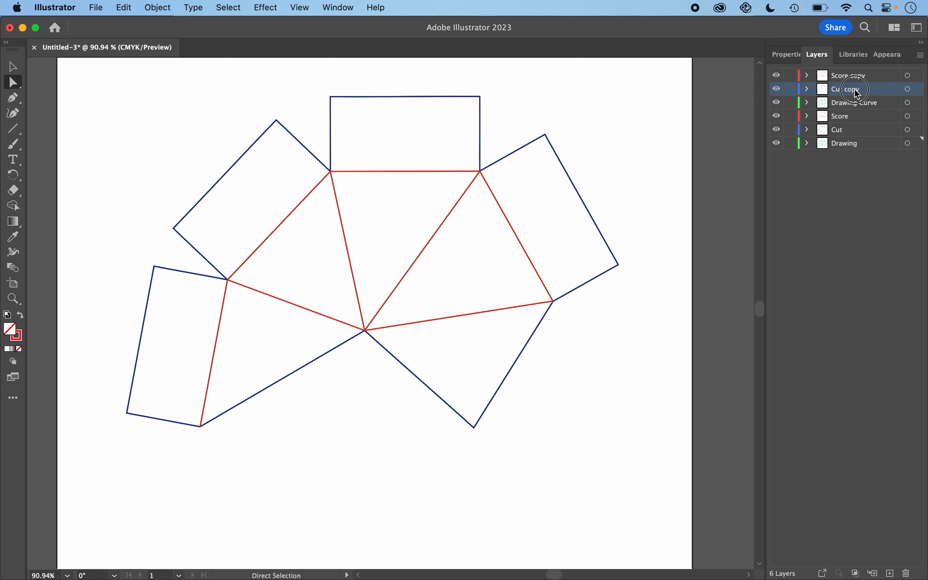
double_click(856, 90)
left_click(869, 90)
left_click(861, 77)
double_click(861, 77)
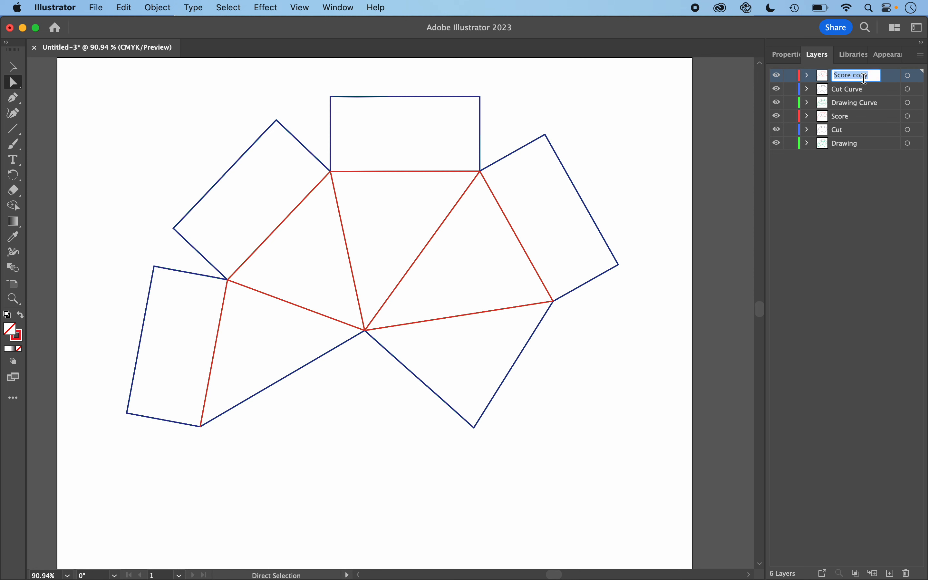
left_click(876, 75)
left_click(886, 188)
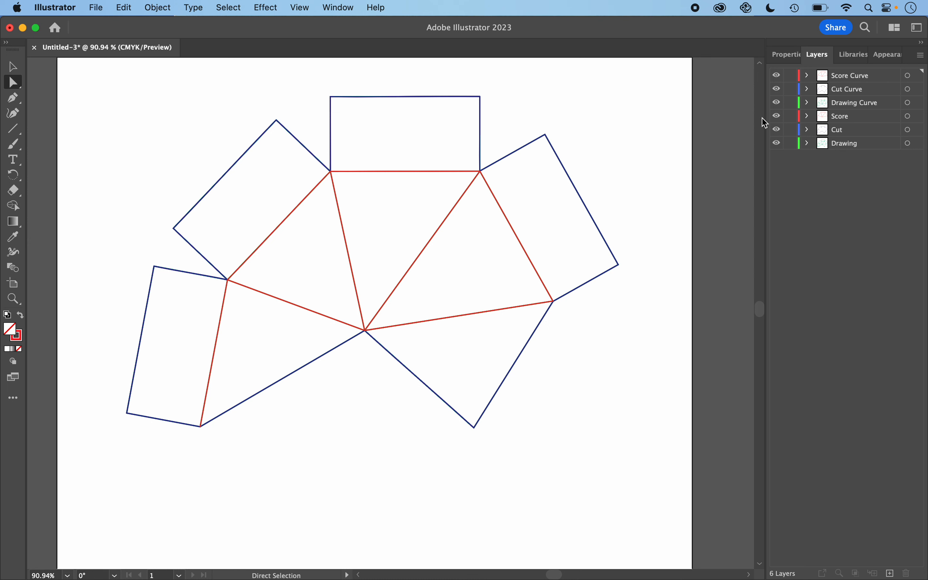
Select the three Curve layers and hide the original Score, Cut and Drawing layers
left_click(850, 106)
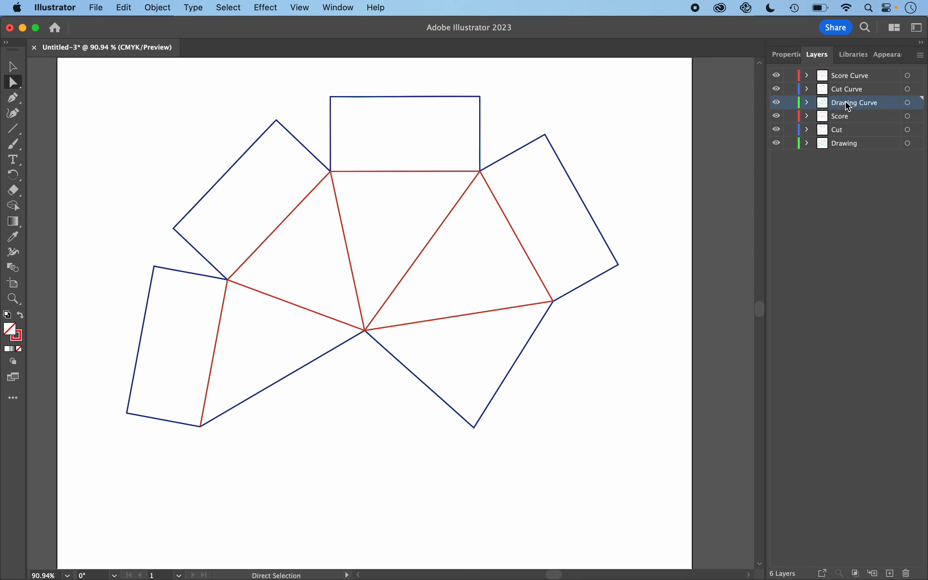
left_click(855, 76, "shift")
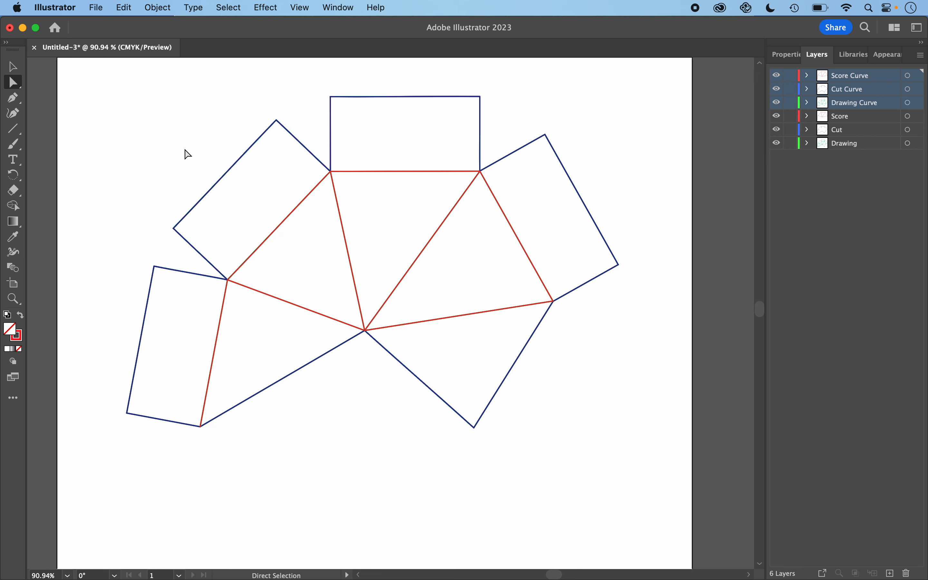
left_click(777, 116)
left_click(778, 143)
Move all artwork of the three Curve layers down into the lower half of the artboard
key("super+a")
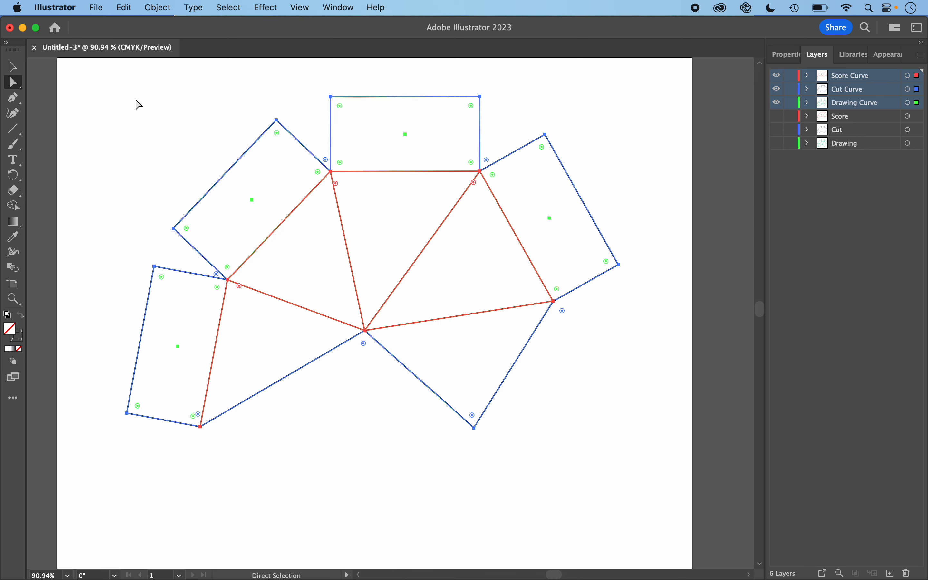
scroll(173, 144, "down", 5)
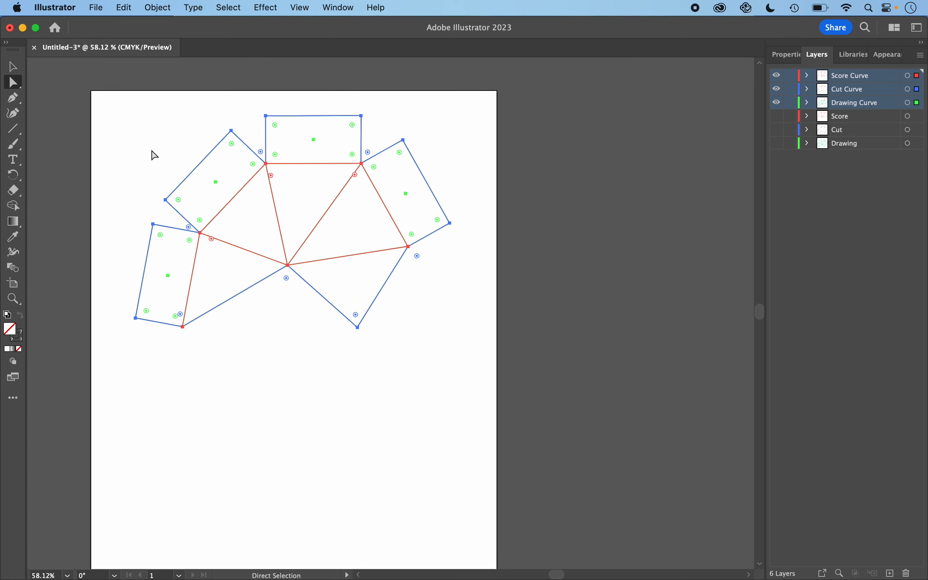
left_click_drag(302, 279, 314, 558)
scroll(313, 507, "down", 1)
scroll(313, 507, "down", 1)
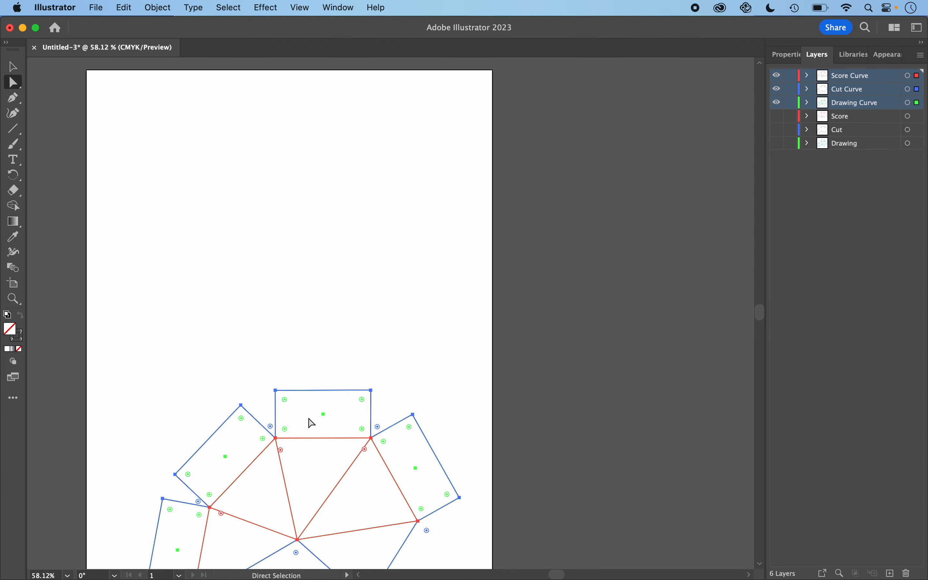
scroll(321, 323, "down", 5)
scroll(321, 323, "left", 1)
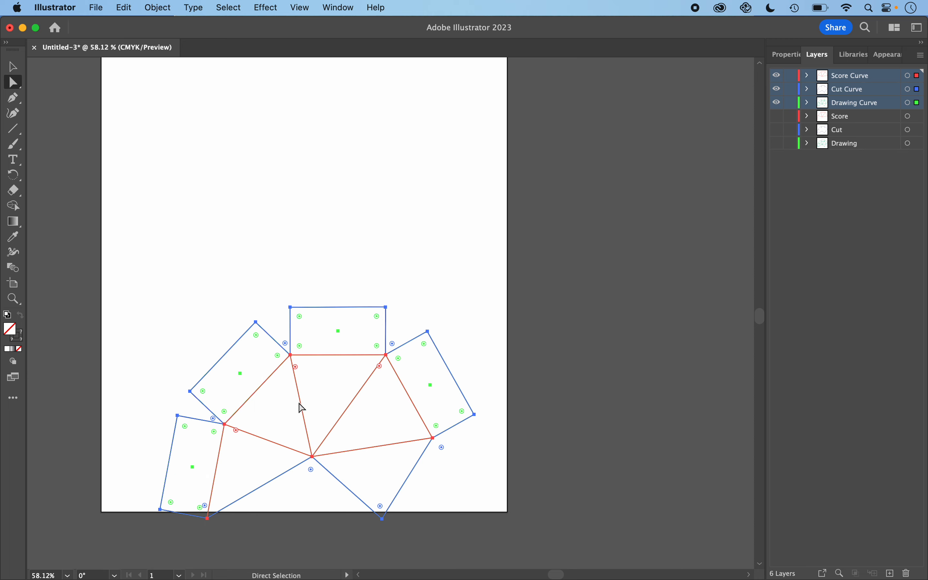
left_click_drag(303, 405, 292, 374)
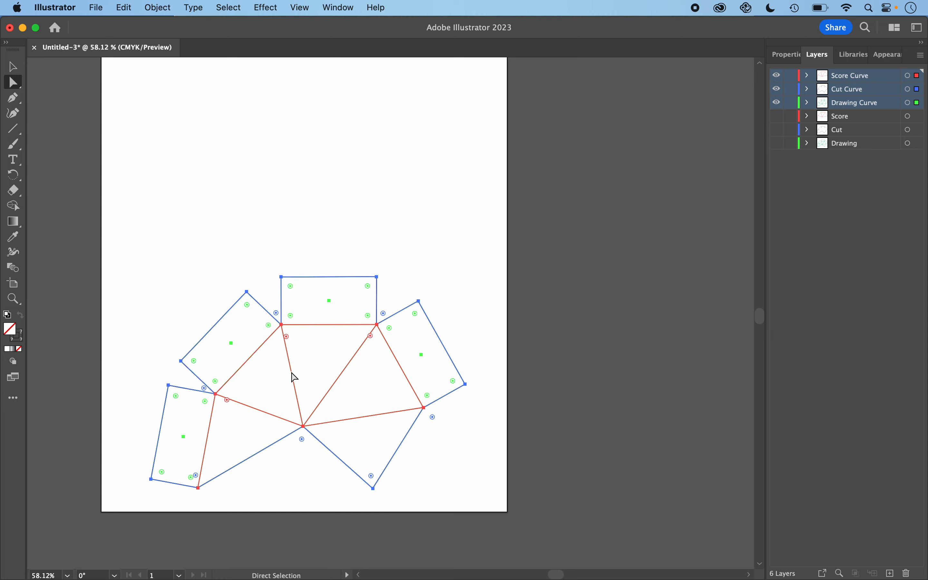
left_click(457, 323)
Make the original Score, Cut and Drawing layers visible again
left_click(778, 116)
left_click(777, 130)
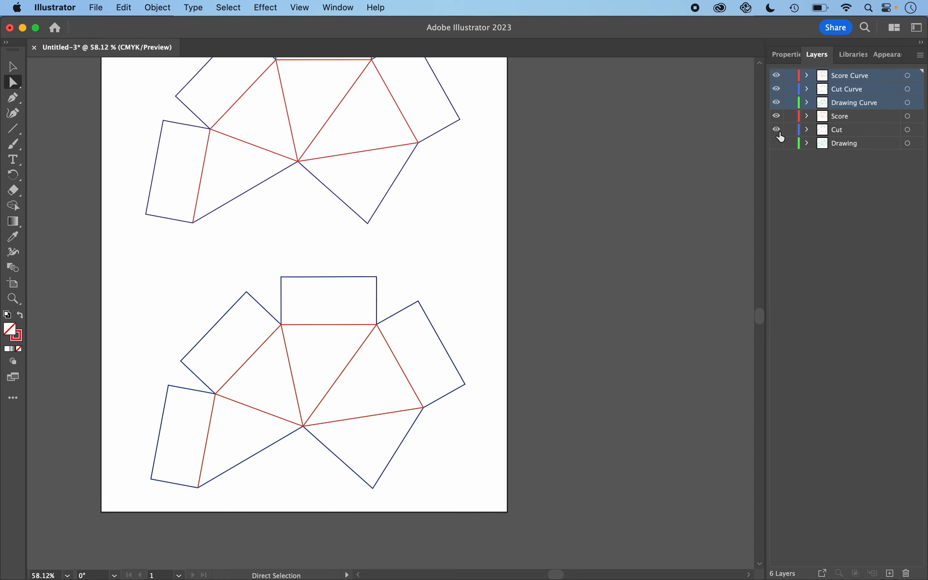
left_click(777, 143)
scroll(454, 183, "up", 5)
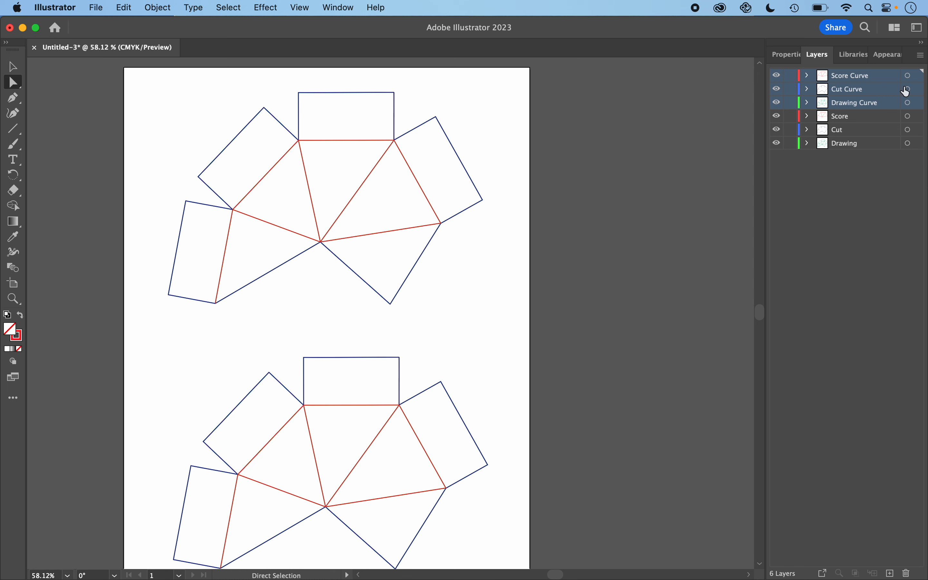
Lock the Drawing, Cut, Score, Drawing Curve and Cut Curve layers and make Score Curve the active layer
left_click(791, 143)
left_click(790, 130)
left_click(791, 117)
left_click(791, 104)
scroll(365, 447, "up", 5)
scroll(367, 448, "down", 10)
scroll(367, 448, "left", 5)
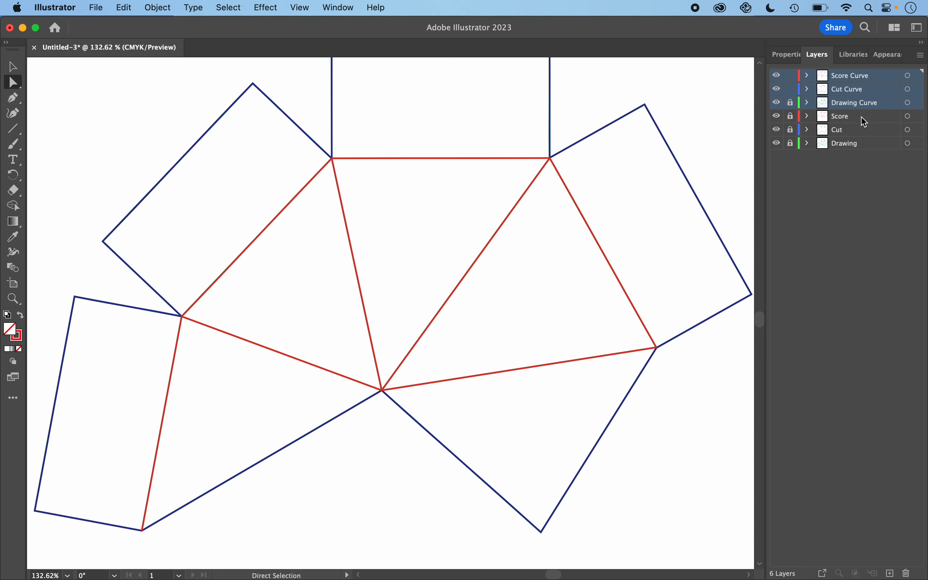
left_click(857, 82)
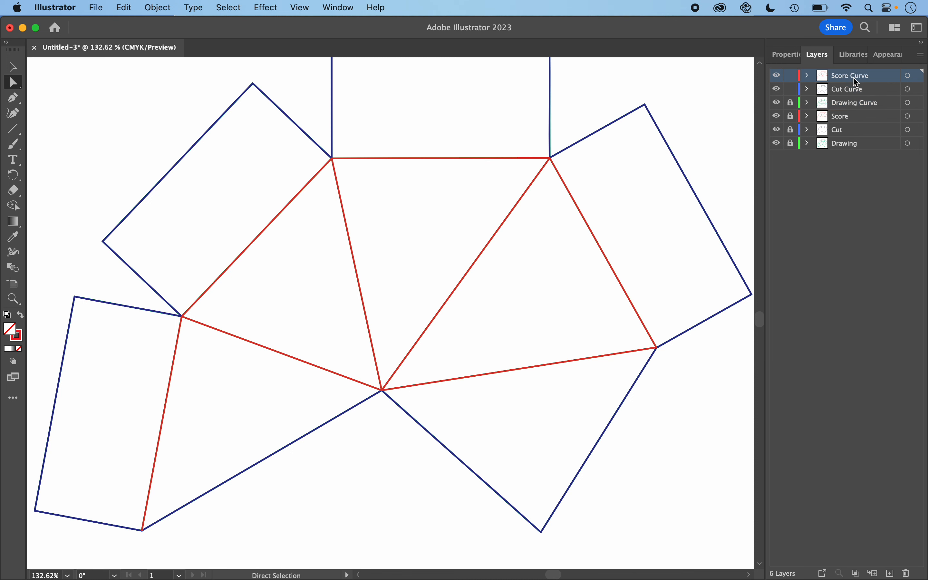
left_click(791, 90)
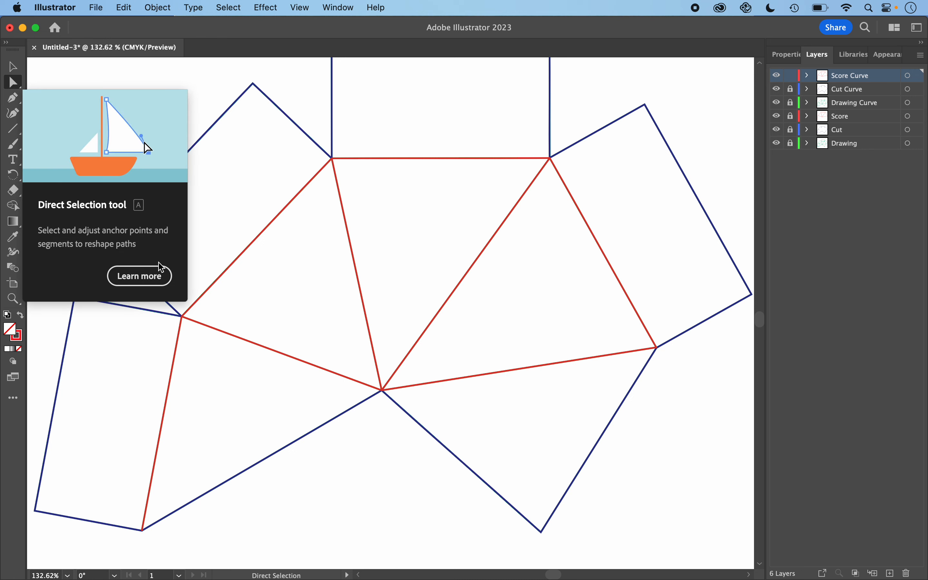
Bend the lower pattern's score line from the junction of the two left flaps to the centre into an upward arc with the Anchor Point tool
left_click(302, 359)
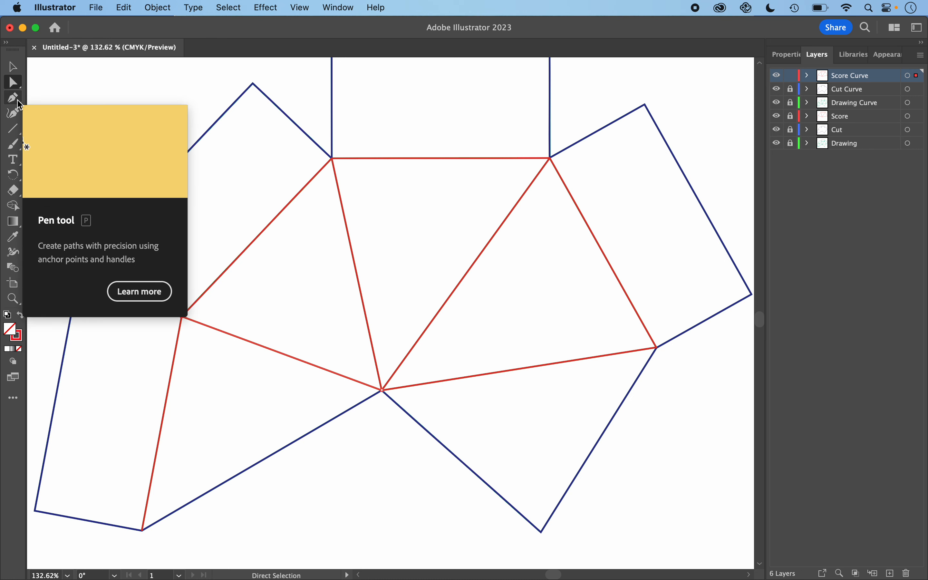
mouse_move(19, 103)
left_mouse_down()
mouse_move(35, 98)
mouse_move(34, 112)
left_mouse_up()
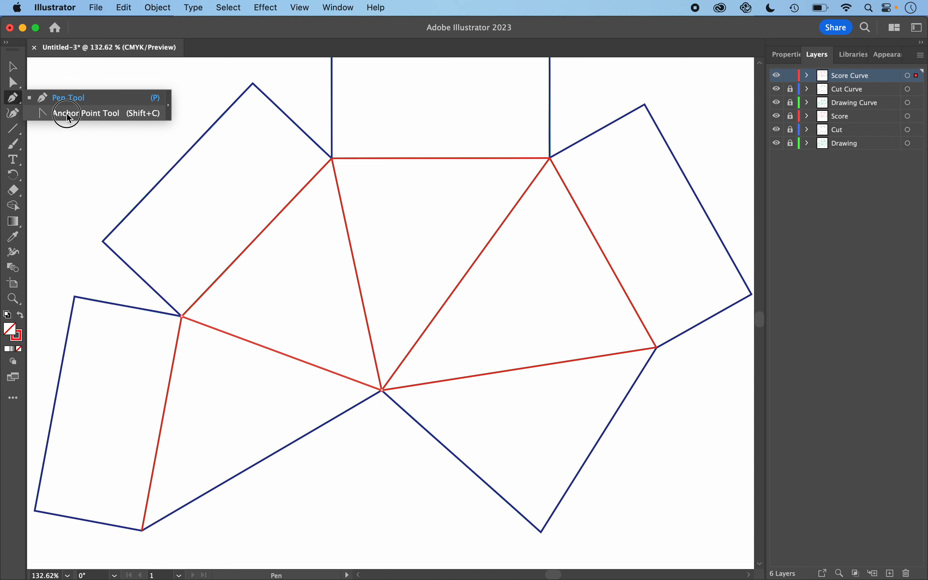
left_click_drag(68, 117, 68, 117)
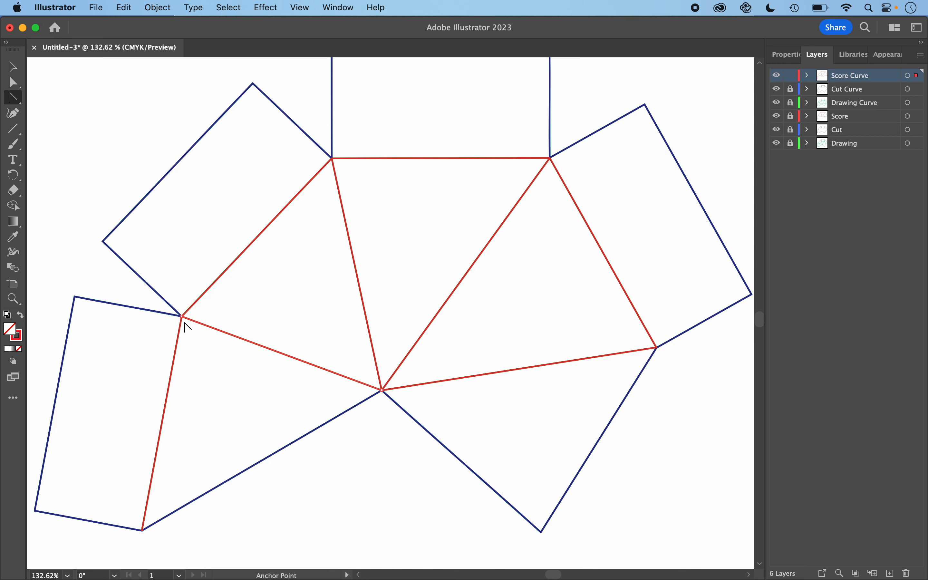
left_click_drag(182, 317, 61, 377)
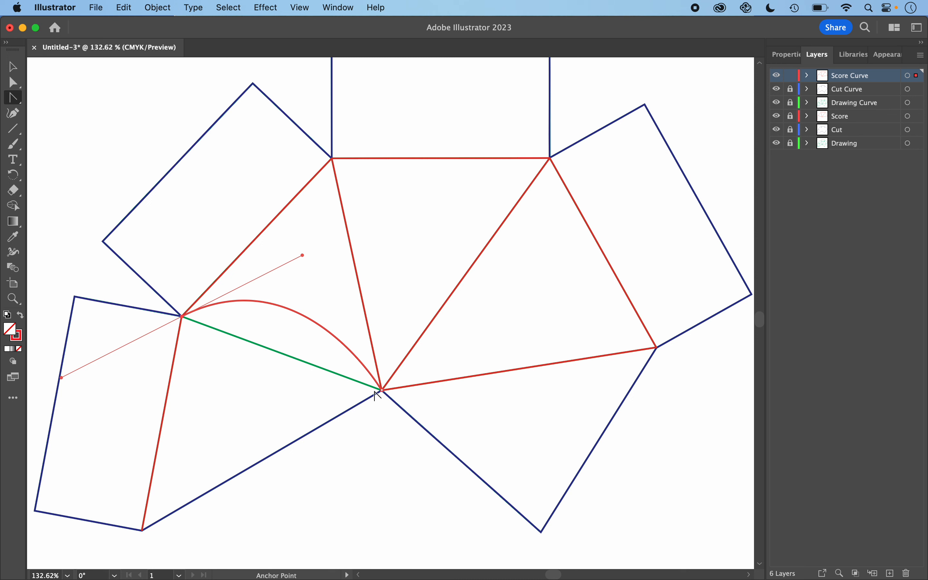
left_click(395, 465)
Bend the score line from the top flap's lower-right corner to the centre into an arc bulging toward the lower right
left_click(442, 310, "super")
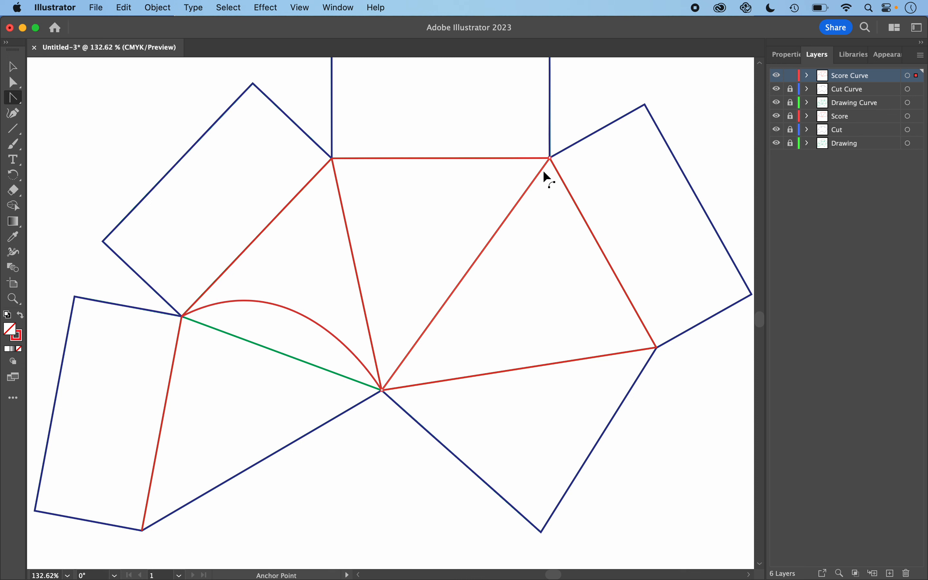
left_click_drag(550, 158, 552, 302)
mouse_move(550, 300)
left_mouse_down()
mouse_move(562, 310)
mouse_move(561, 295)
left_mouse_up()
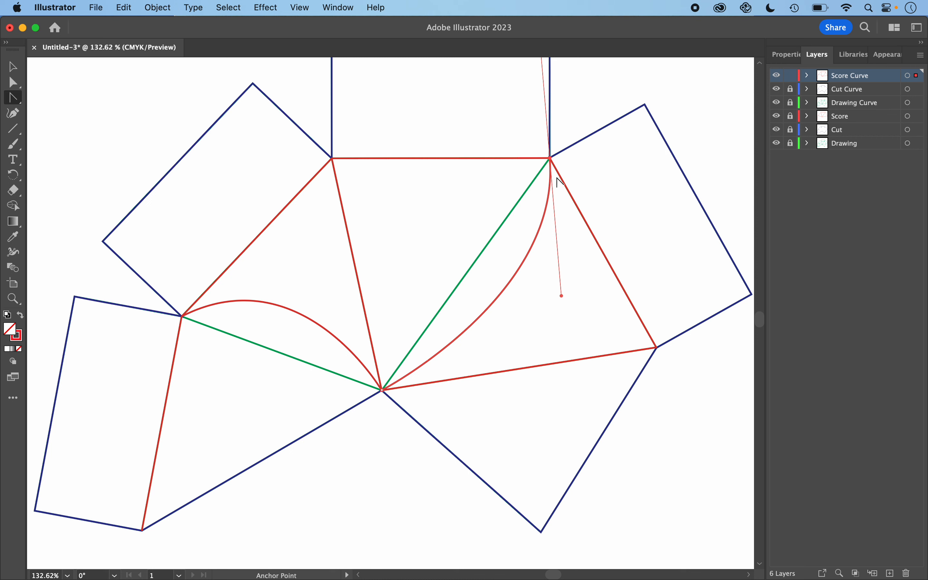
left_click_drag(562, 296, 587, 271)
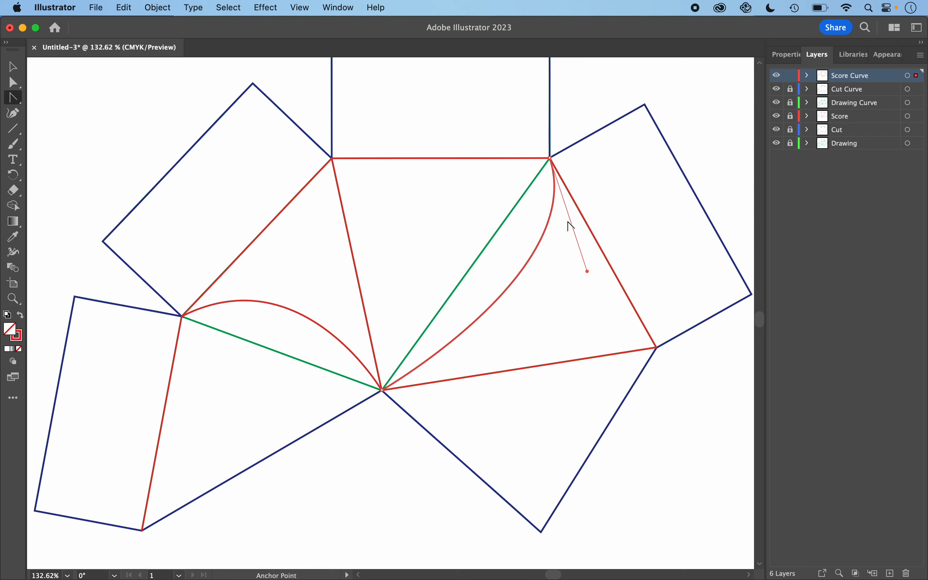
left_click_drag(587, 272, 559, 299)
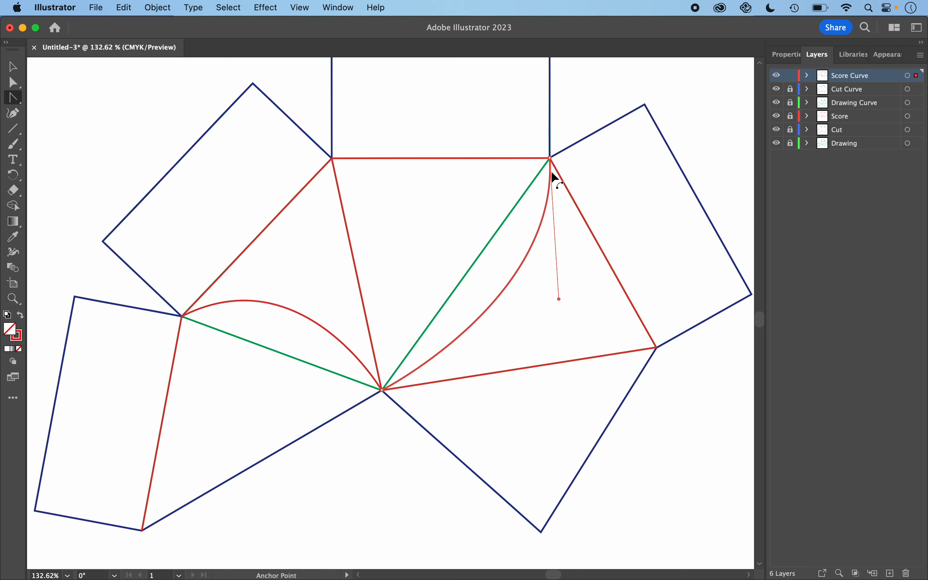
left_click(654, 438)
Hide the Drawing and Drawing Curve layers and fit the whole artboard in view
left_click(776, 143)
left_click(776, 103)
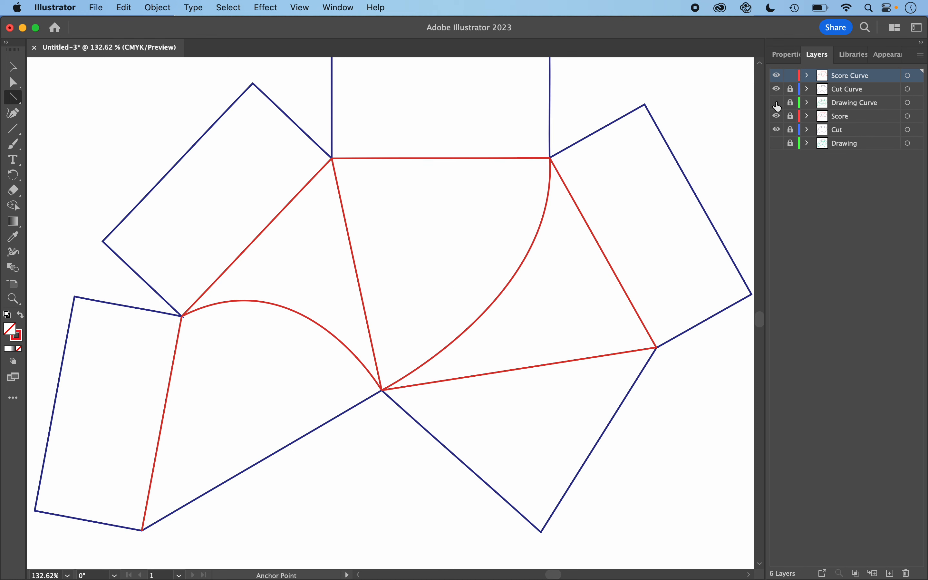
key("super+0")
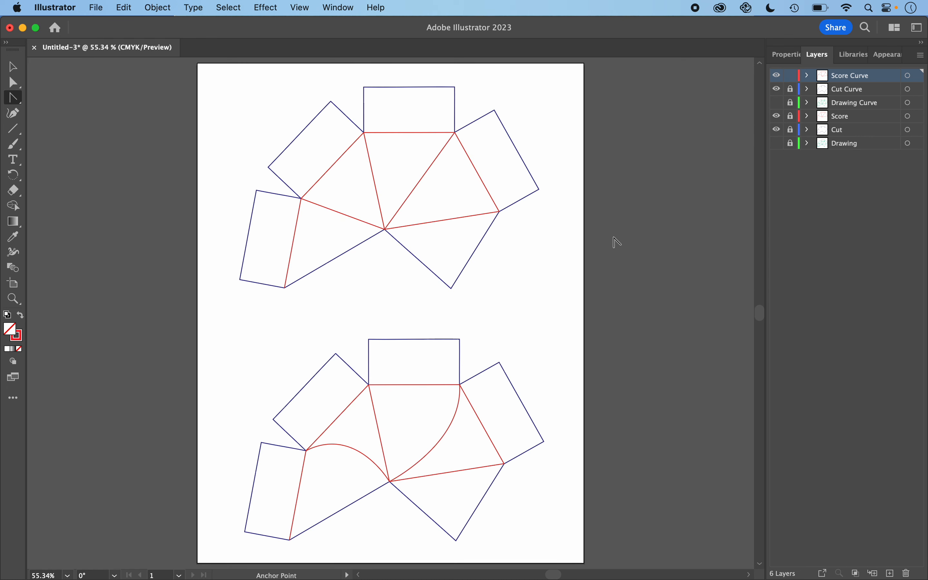